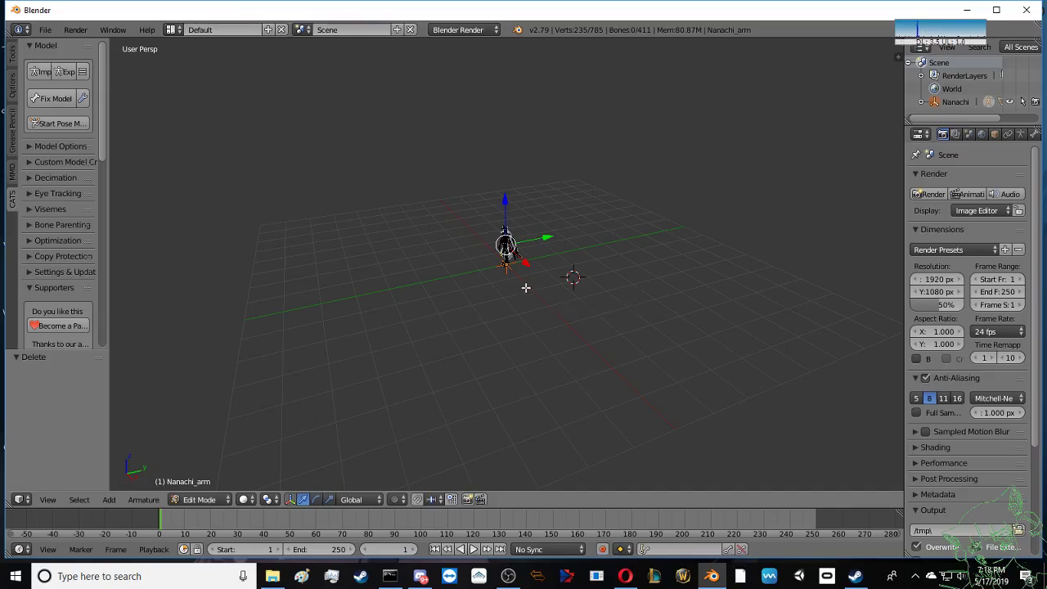
Step: Run CATS Fix Model on the Nanachi avatar and place the 3D cursor near its feet
scroll(526, 279, up, 2)
scroll(525, 280, up, 2)
scroll(526, 279, up, 2)
click(51, 98)
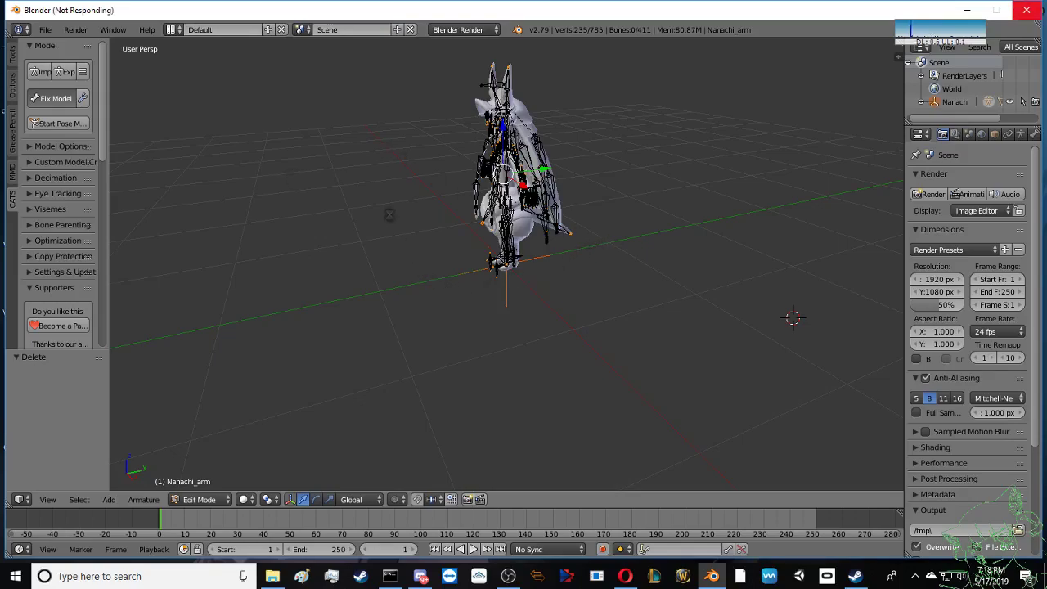
click(484, 243)
Step: Frame Nanachi from the front, hide the armature bones, and expand the Eye Tracking settings
key(KP_1)
key(KP_Decimal)
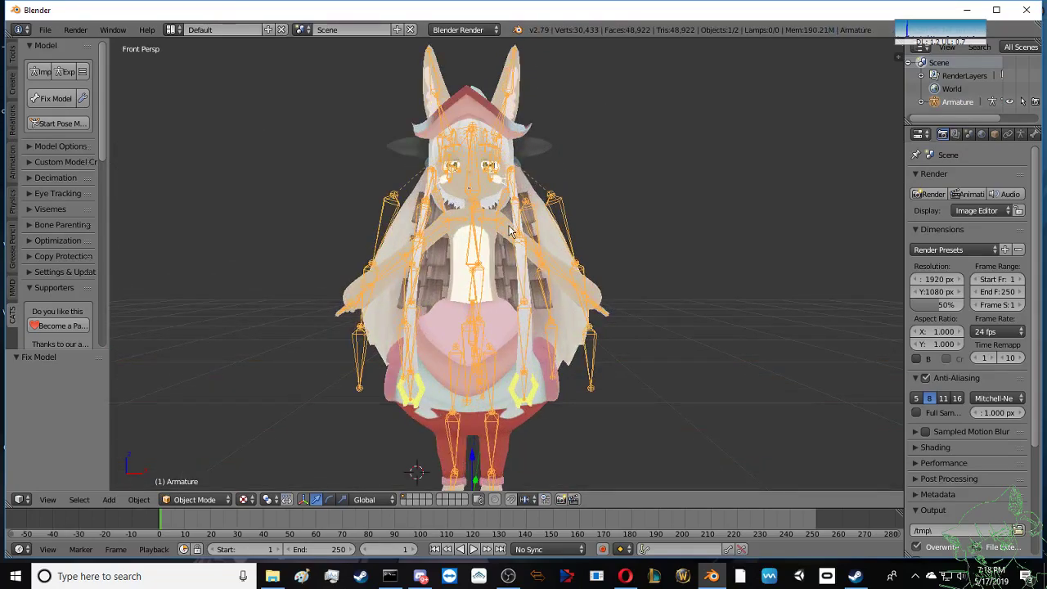
shift+middle_drag(512, 231, 527, 264)
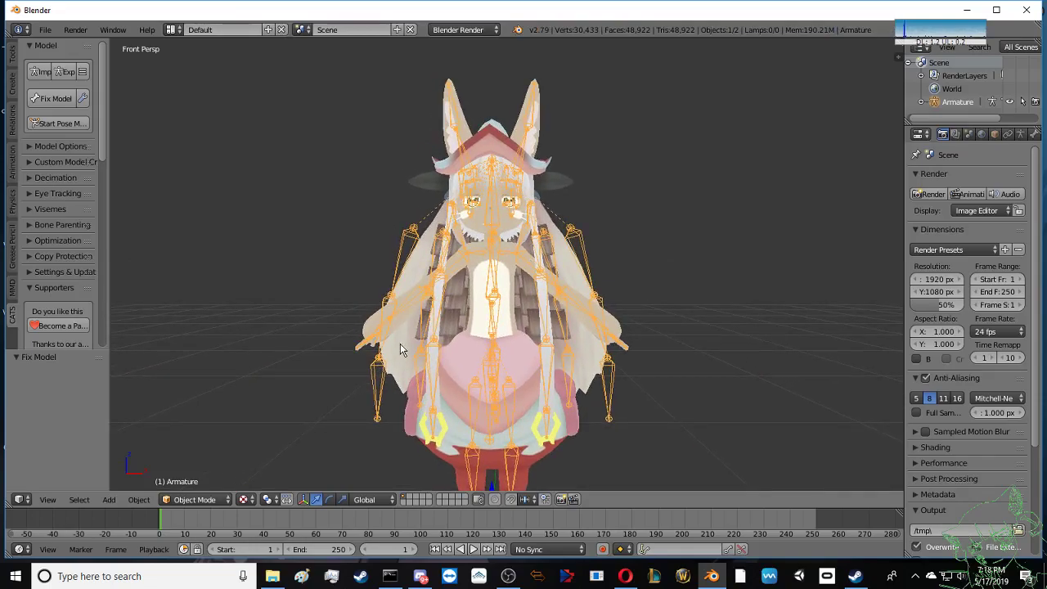
key(h)
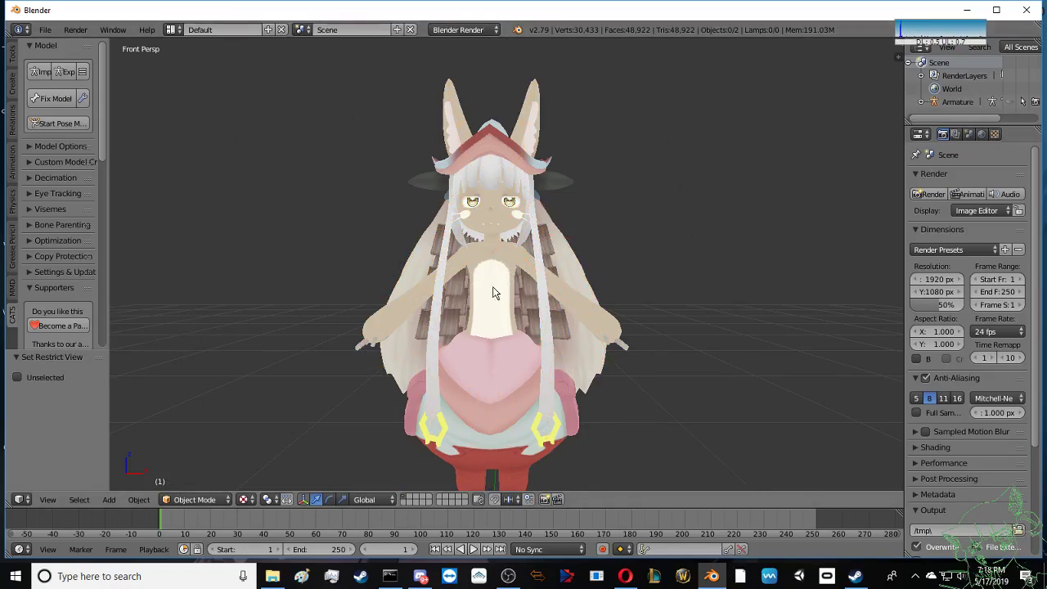
click(46, 195)
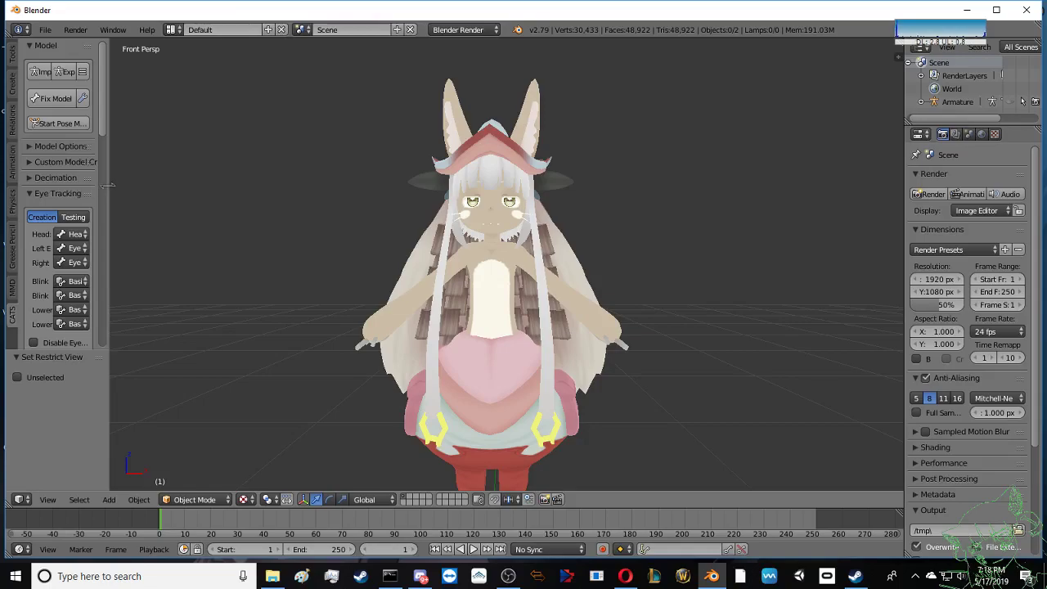
Step: Widen the tool shelf and Properties, select the Body mesh, and show its Object Data
mouse_move(107, 186)
mouse_down()
mouse_move(228, 187)
mouse_move(206, 187)
mouse_up()
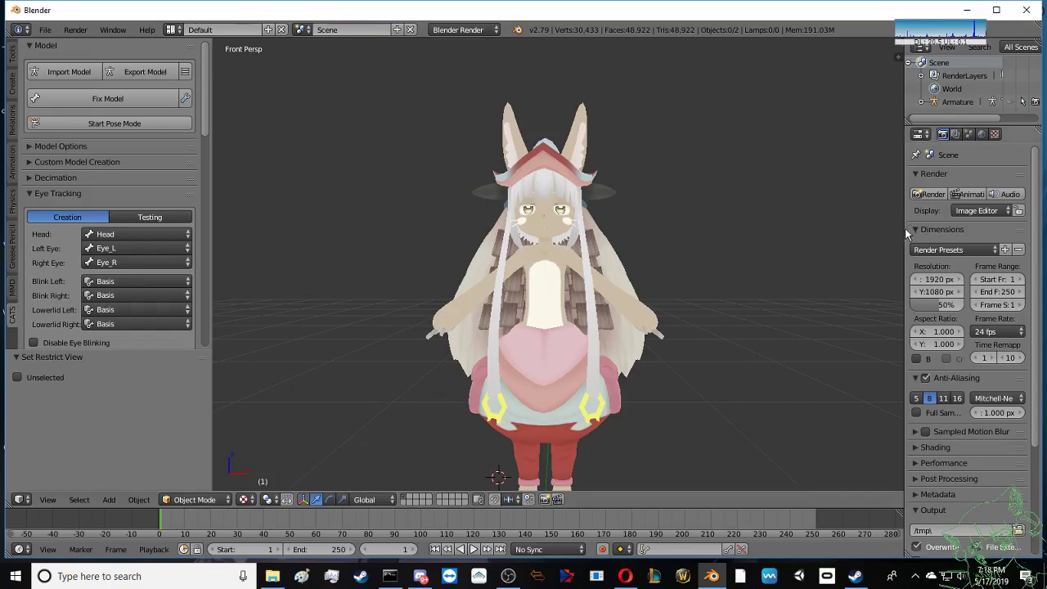
drag(904, 235, 839, 238)
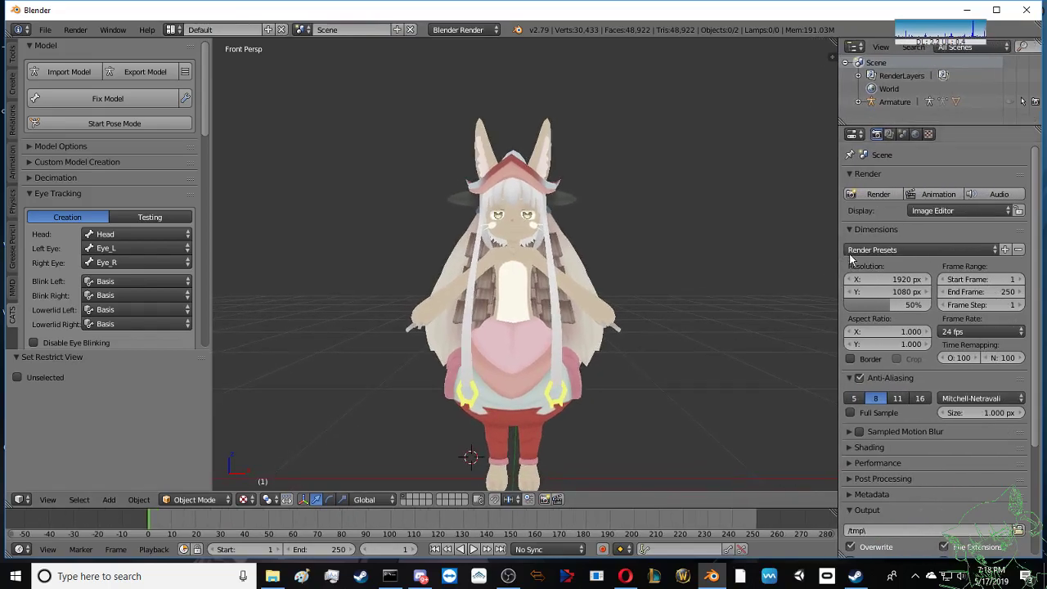
right_click(504, 248)
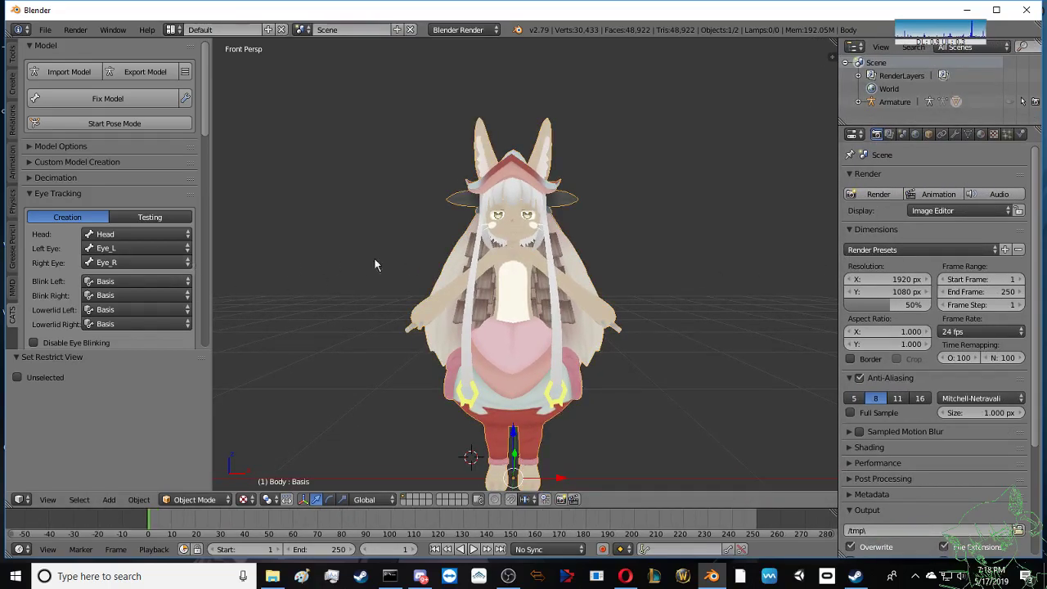
click(968, 134)
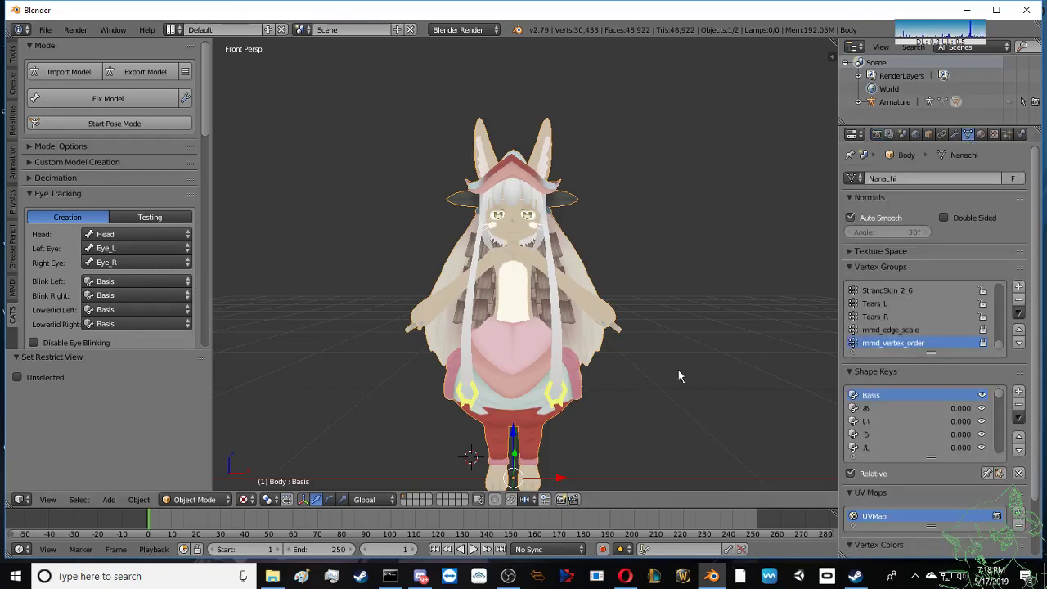
Step: Use Translate All under Model Options to convert the Japanese names to English
click(27, 148)
click(50, 247)
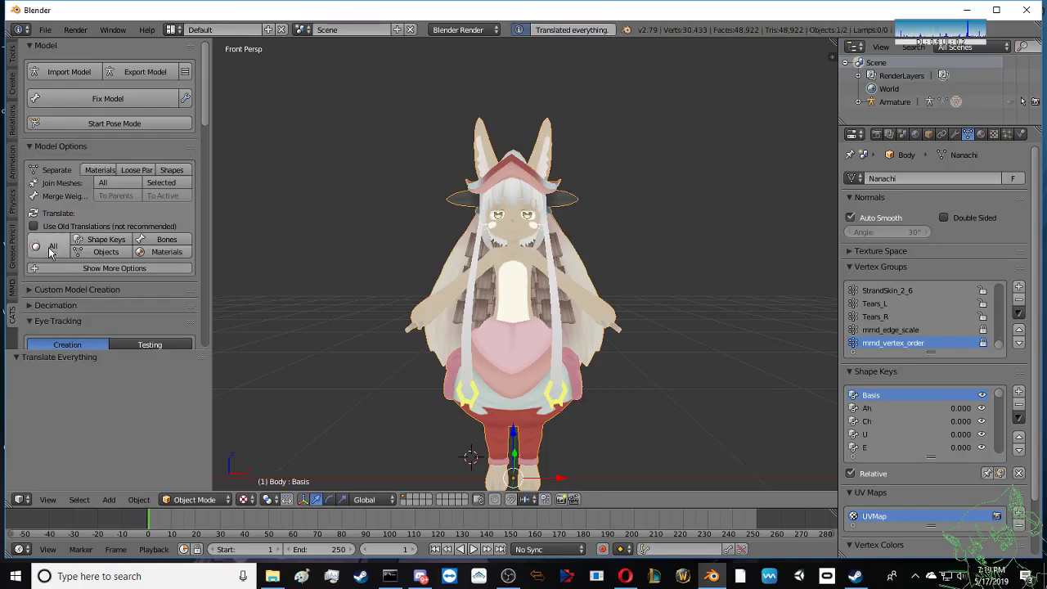
click(35, 148)
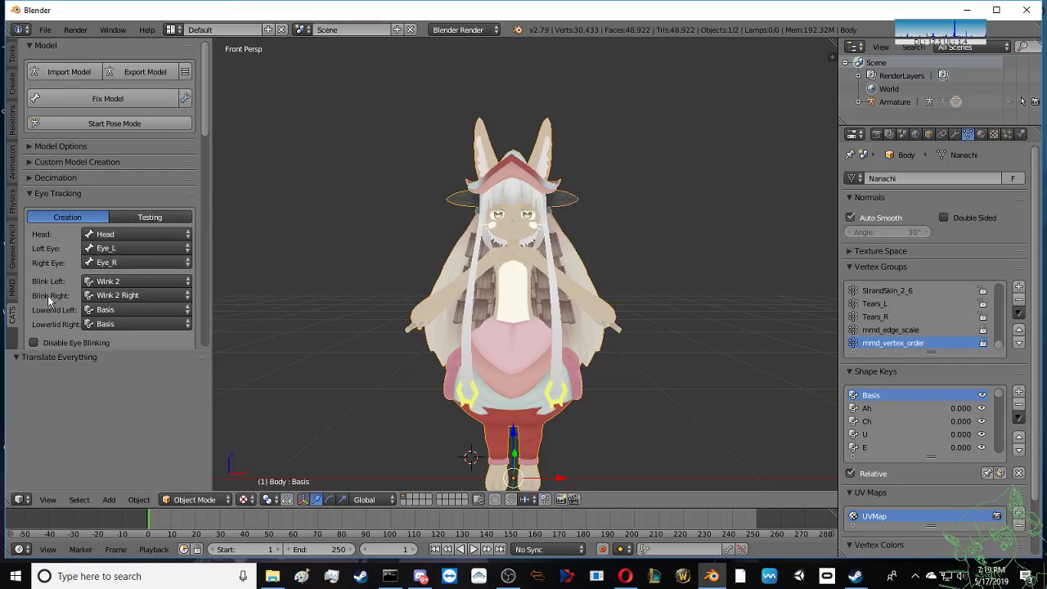
scroll(53, 286, down, 1)
scroll(53, 286, down, 1)
scroll(80, 304, down, 2)
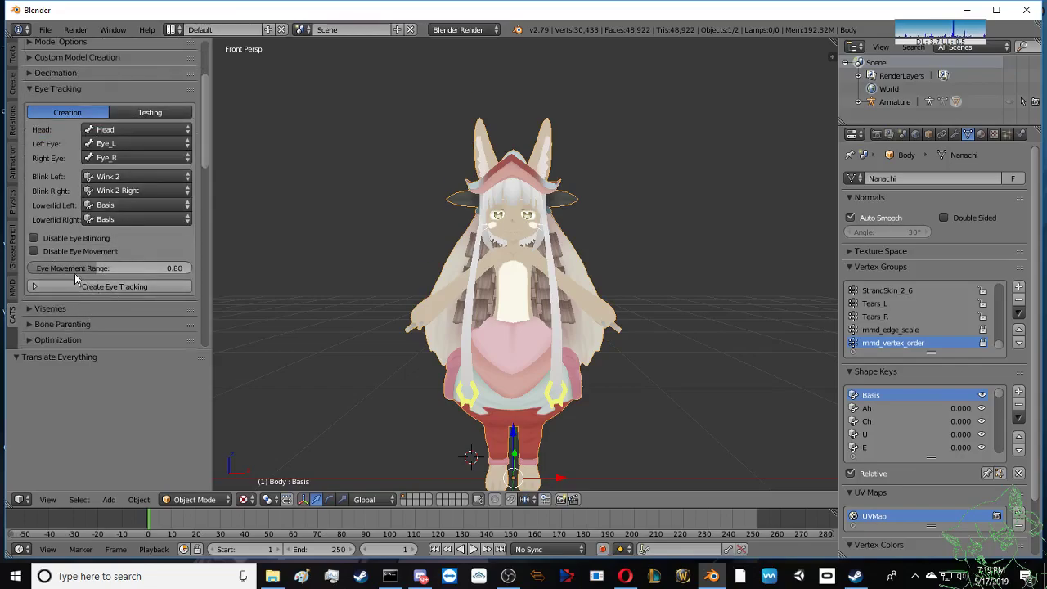
scroll(74, 273, up, 2)
scroll(74, 273, up, 1)
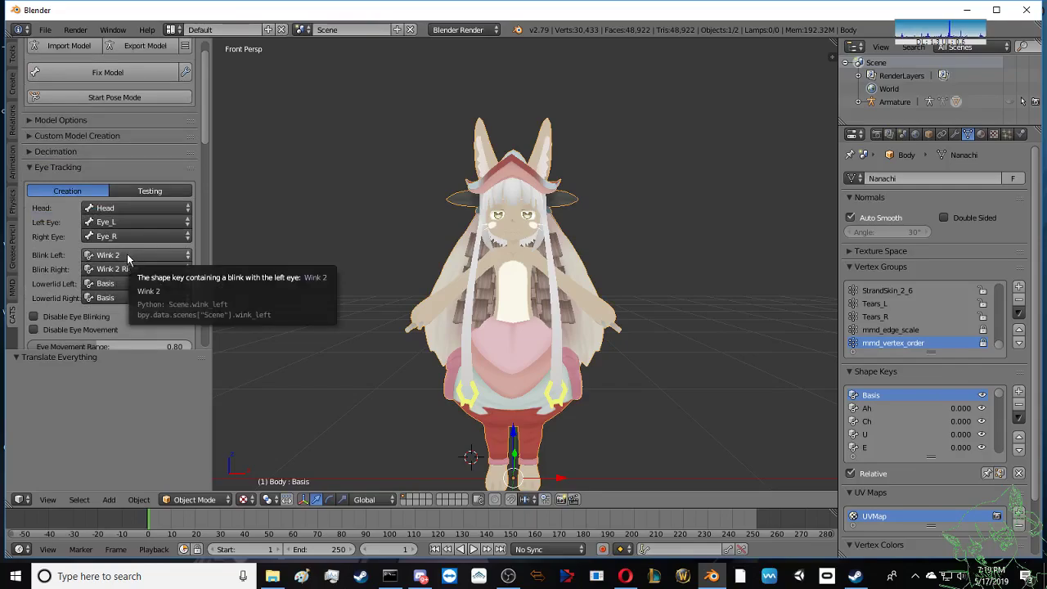
Step: Set the Blink Left shape key to Blink and Blink Right to Basis
click(127, 255)
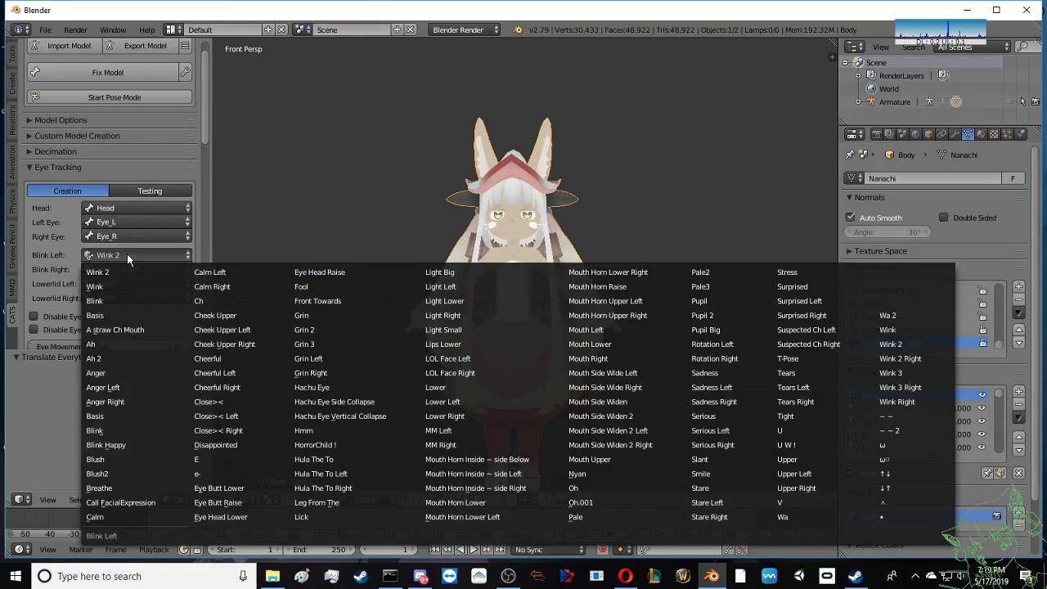
click(118, 431)
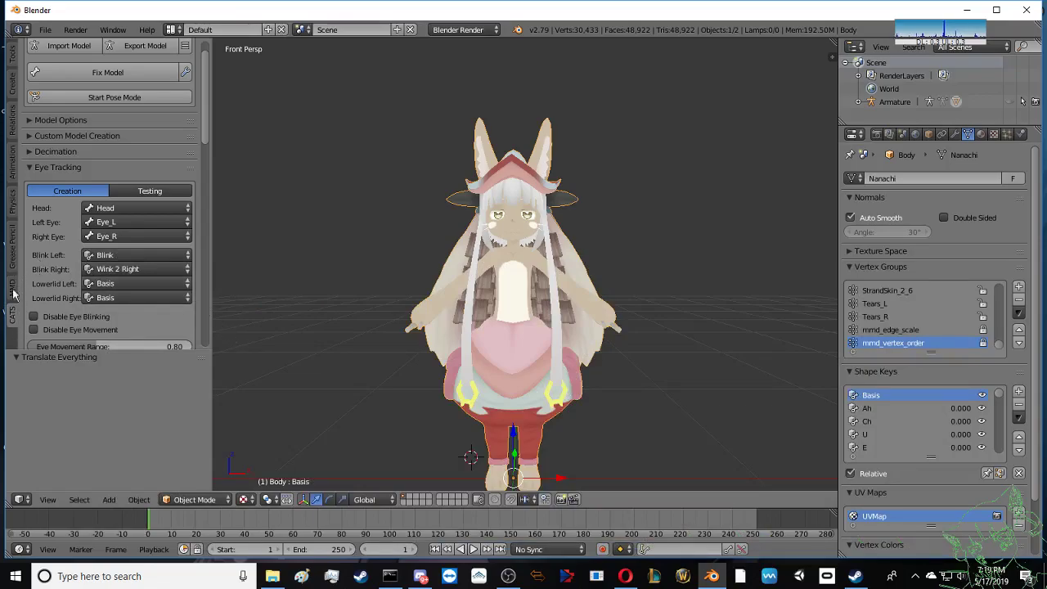
click(110, 271)
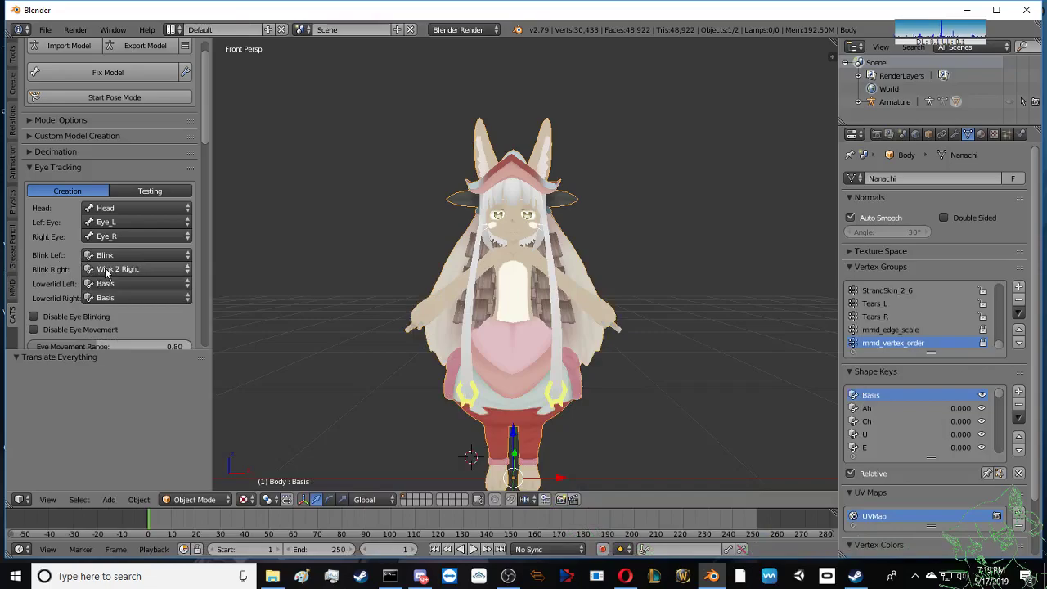
click(105, 271)
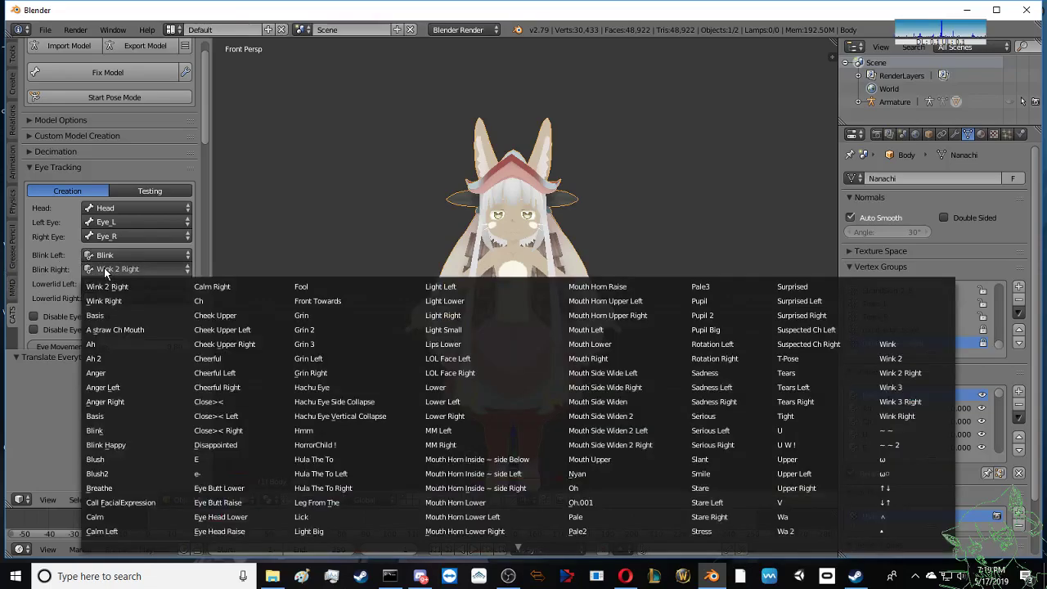
click(139, 415)
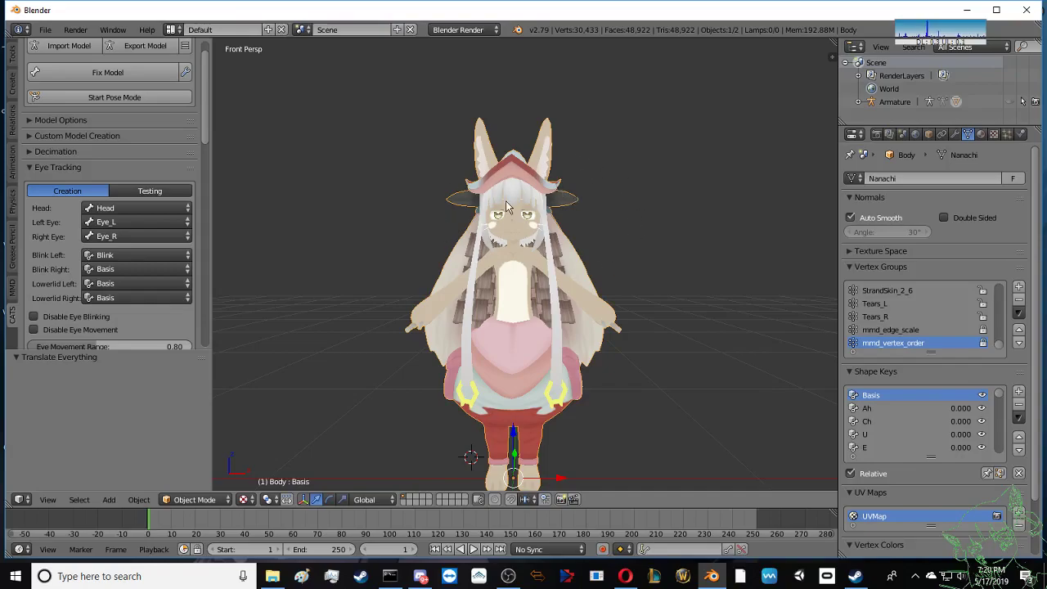
Step: Review the Blink Left shape key choices again and dismiss them unchanged
click(110, 254)
click(149, 258)
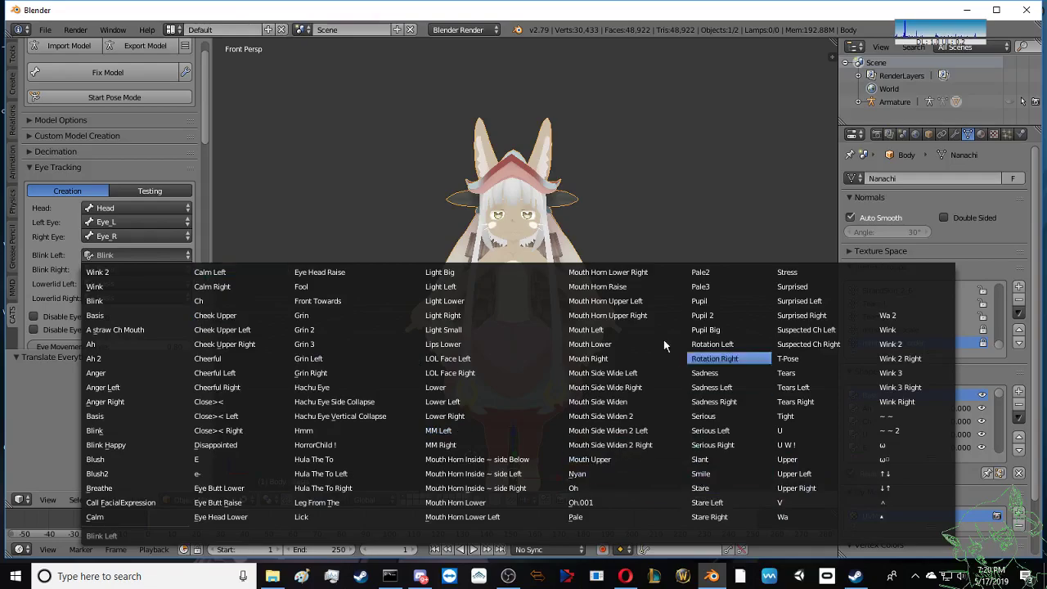
key(Escape)
Step: Run Create Eye Tracking to generate vrc blink/lowerlid shape keys and eye vertex groups
scroll(179, 348, down, 1)
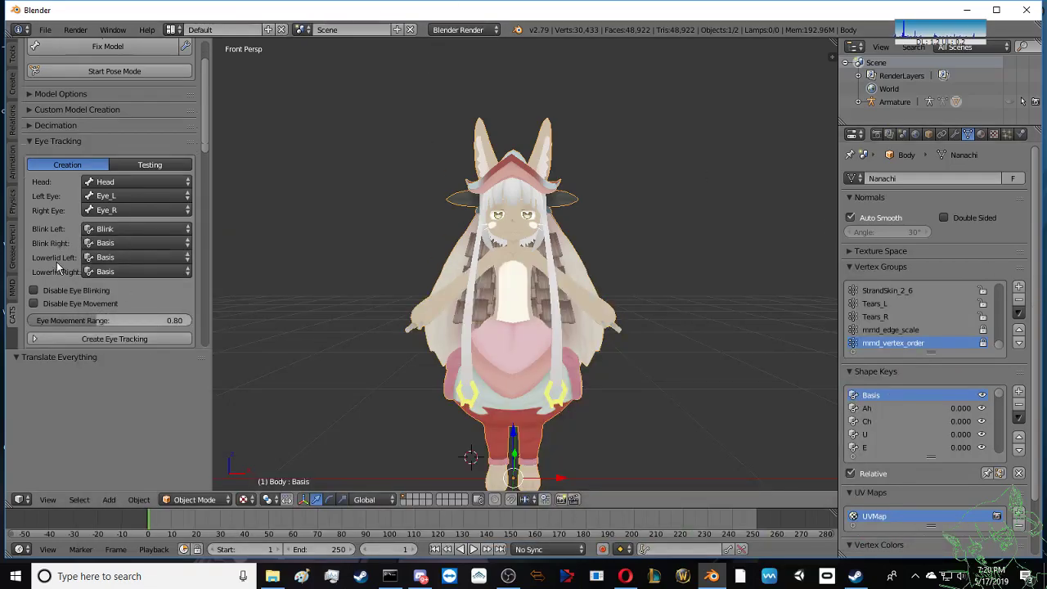
scroll(57, 262, down, 1)
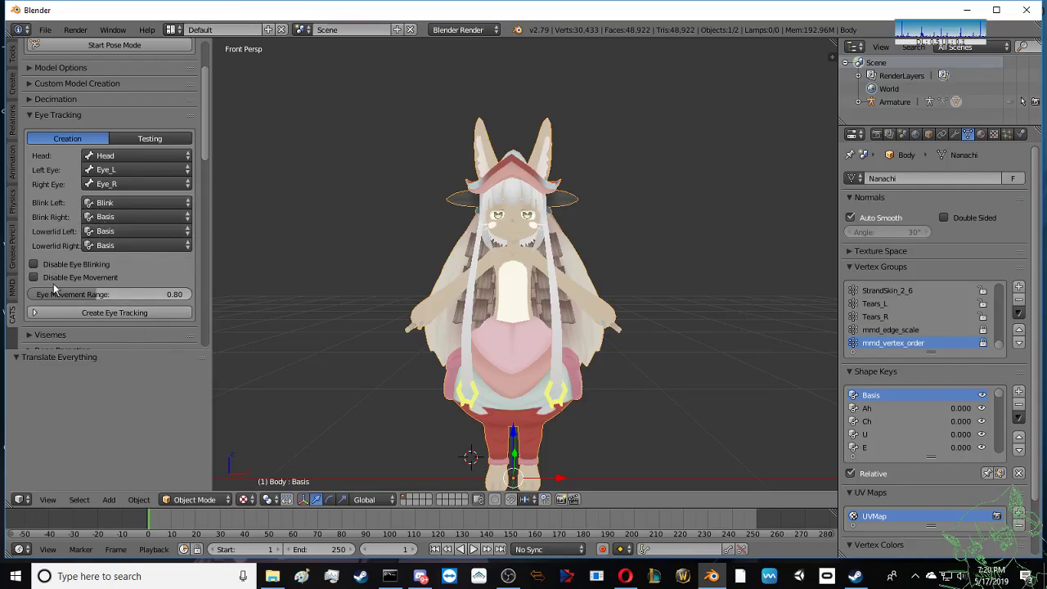
click(84, 317)
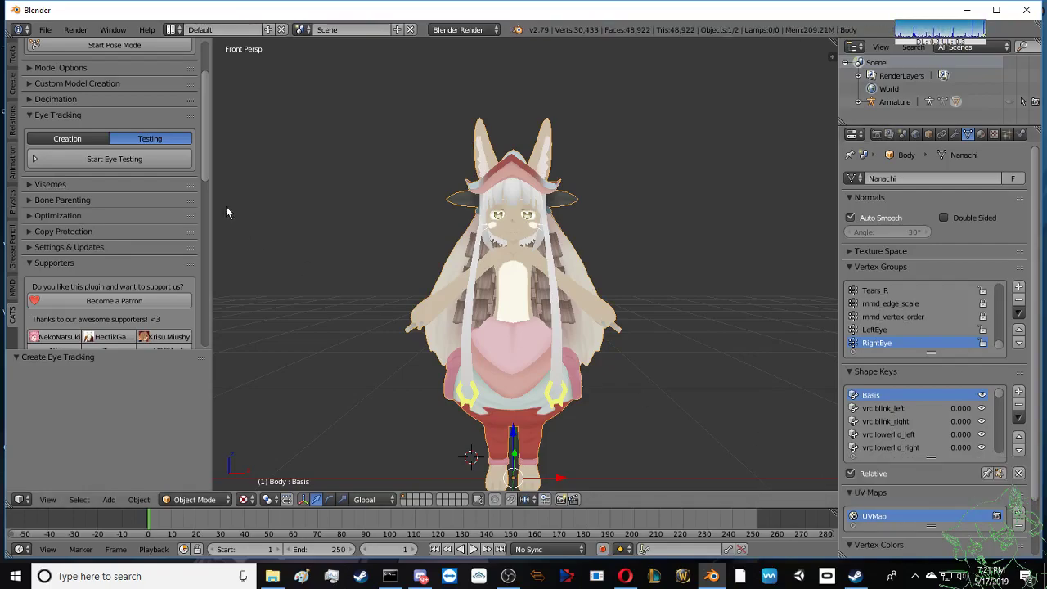
Step: Switch the Eye Tracking panel back to its Creation settings
click(85, 139)
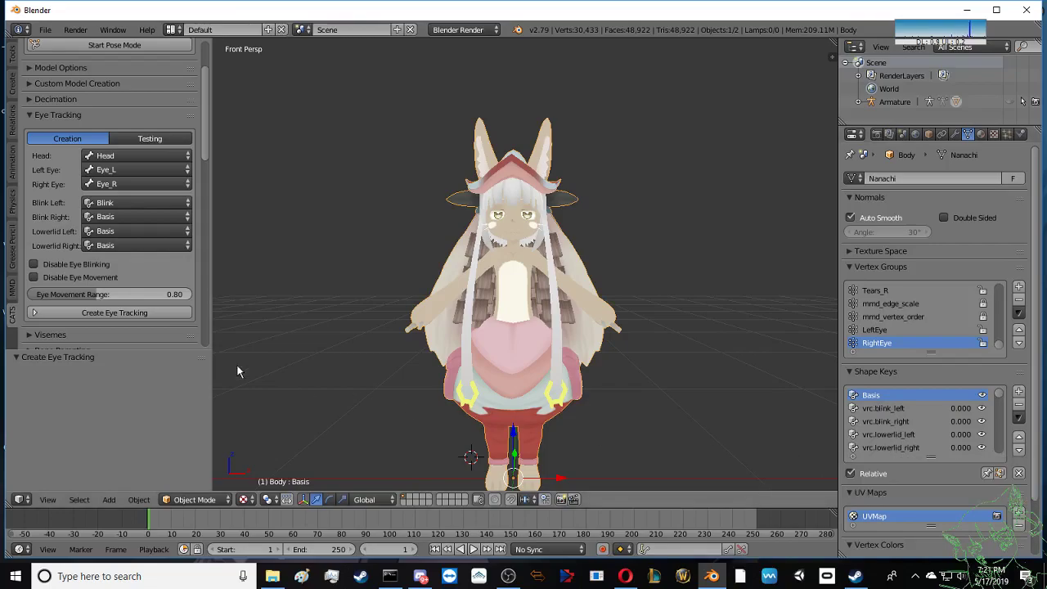
Step: Test the vrc.blink_left and vrc.blink_right shape keys by dragging their Value sliders
click(891, 408)
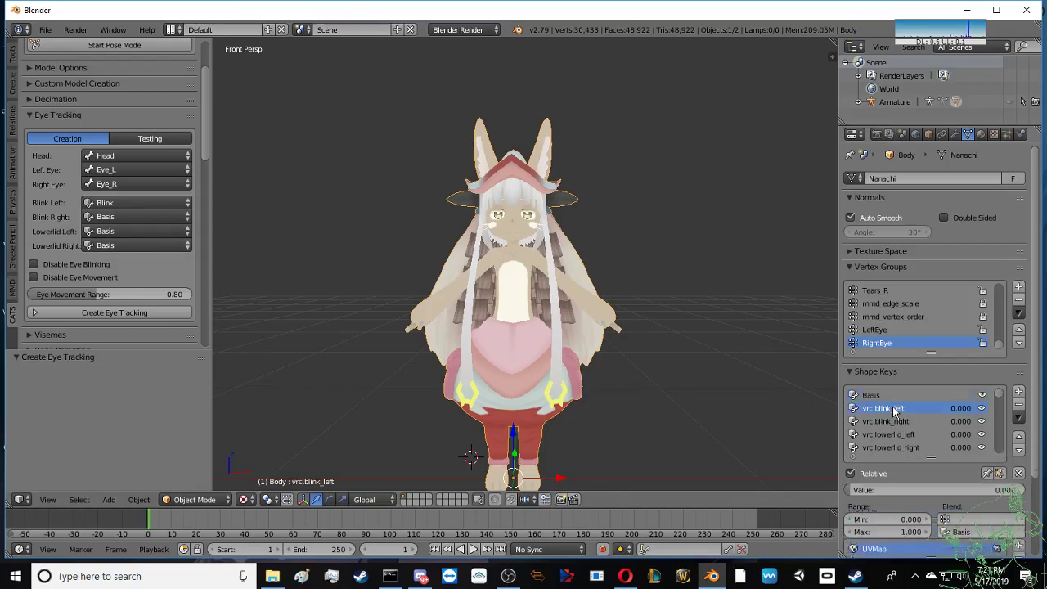
mouse_move(873, 489)
mouse_down()
mouse_move(1014, 489)
mouse_move(850, 489)
mouse_up()
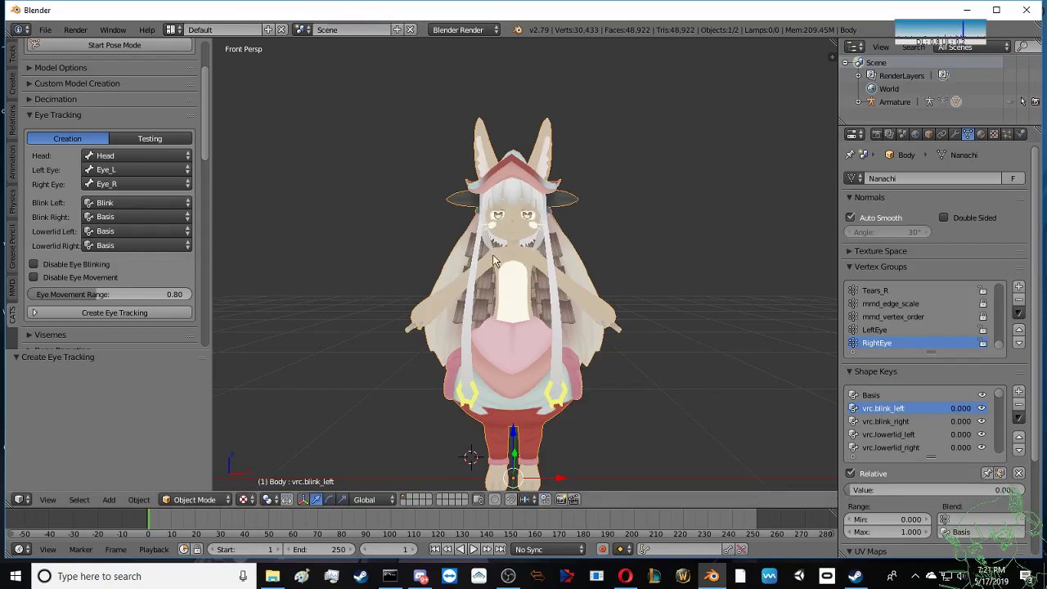
click(885, 421)
mouse_move(879, 489)
mouse_down()
mouse_move(933, 489)
mouse_move(850, 489)
mouse_up()
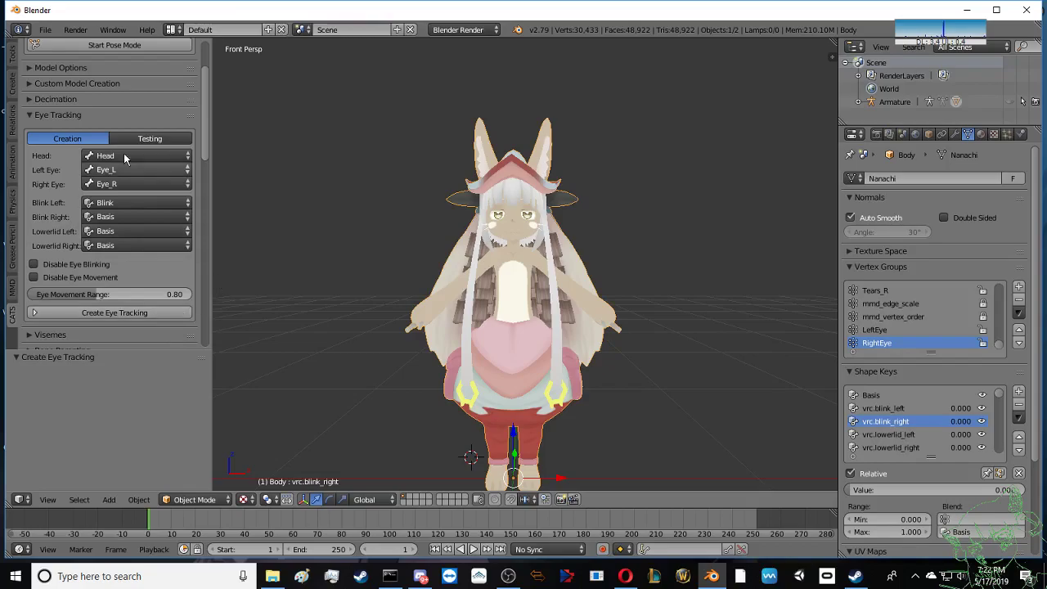
Step: Expand the Visemes panel to review its Ah, Oh and Ch mouth shape key slots
scroll(78, 151, down, 3)
click(67, 233)
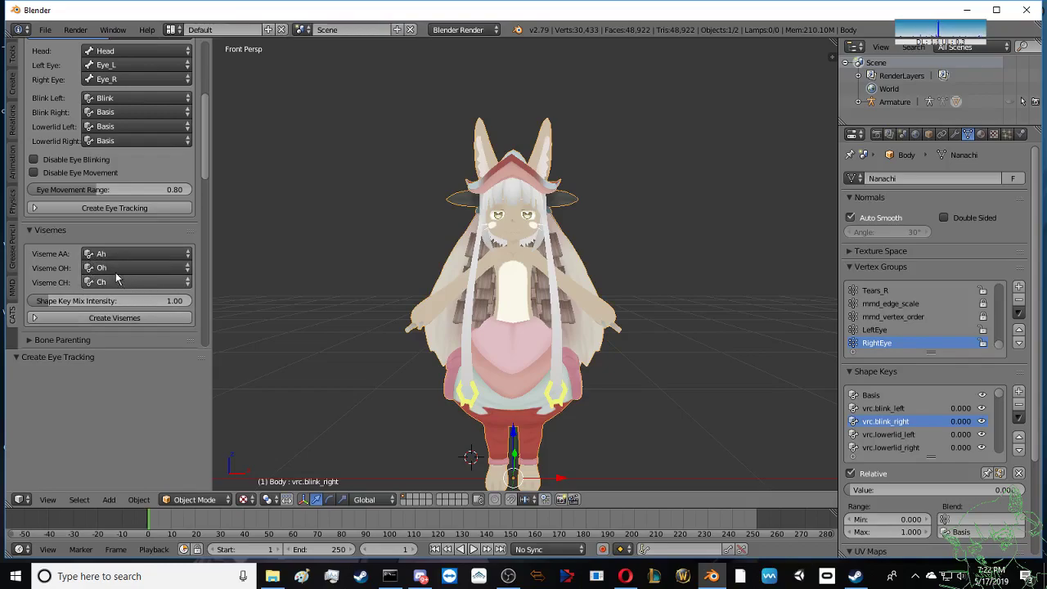
mouse_move(115, 318)
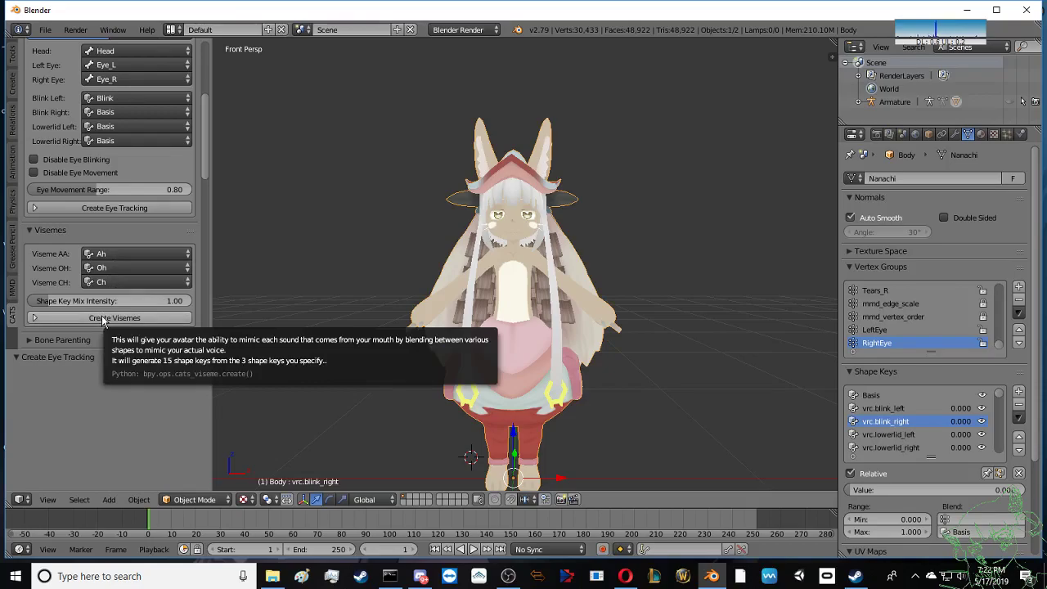
scroll(354, 237, up, 2)
scroll(353, 238, down, 2)
scroll(351, 238, down, 1)
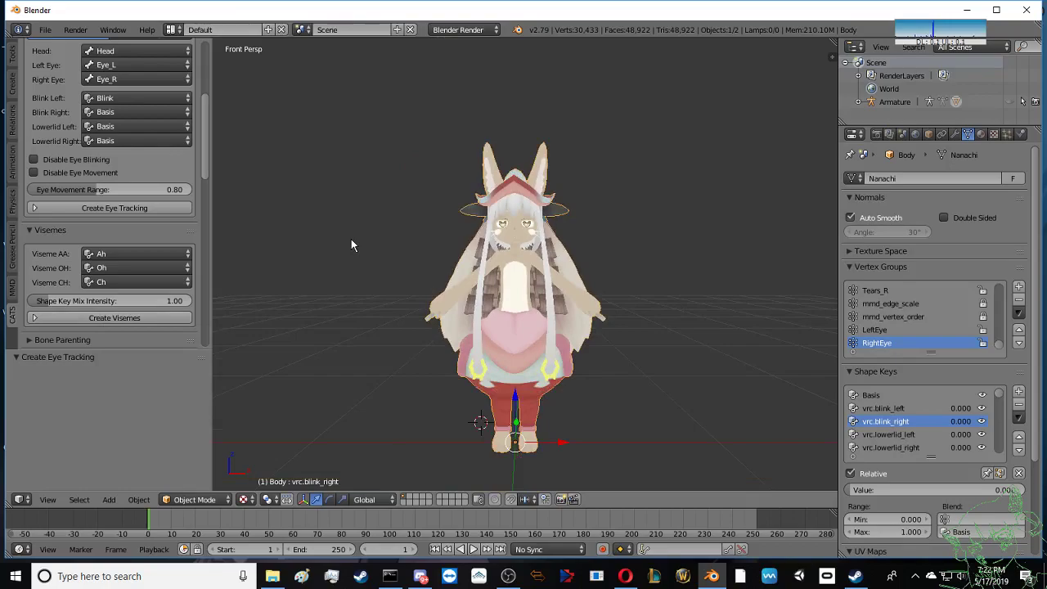
scroll(122, 164, up, 2)
scroll(109, 135, up, 1)
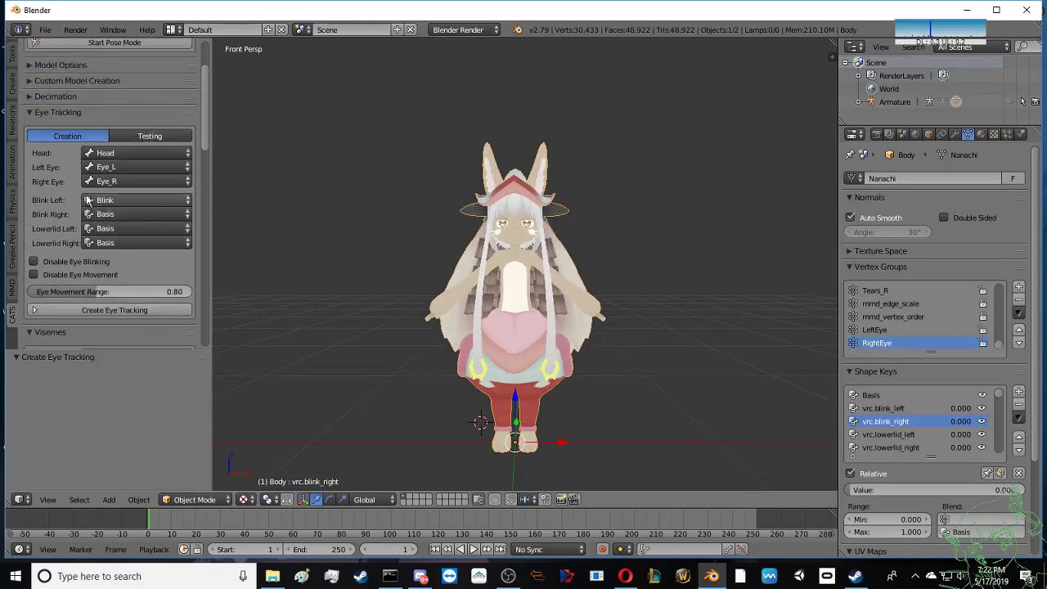